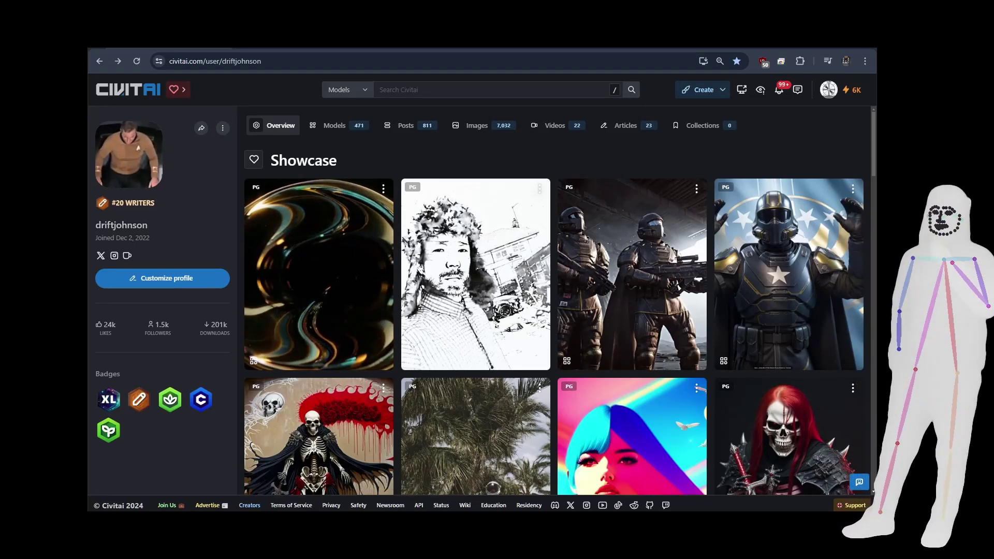
Switch to the noisee.ai tab to show its Blog page with three posts
{"action": "left_click", "coordinate": [287, 49]}
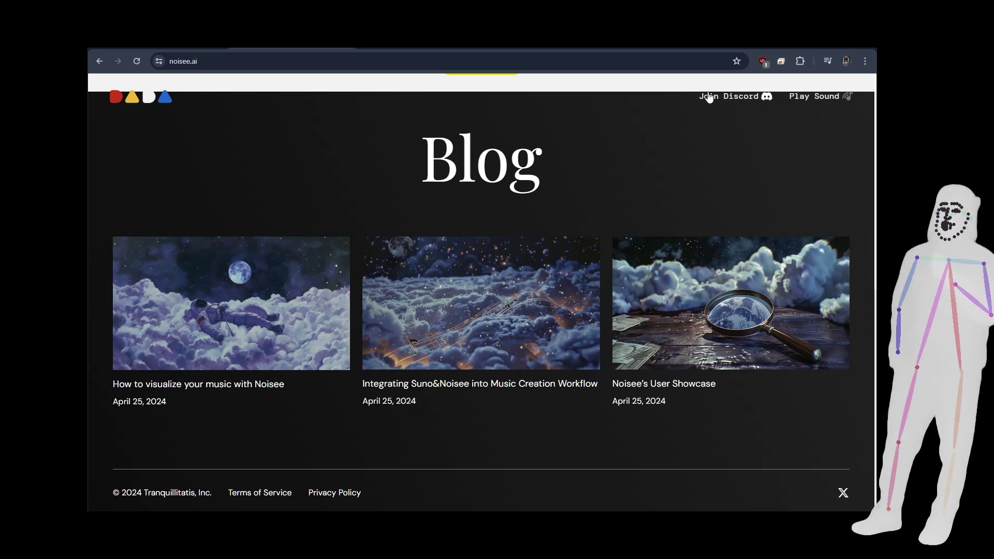
Highlight the bot's three requirements: song link, prompt and image attachment, then return to Discord
{"action": "key", "text": "alt+Tab"}
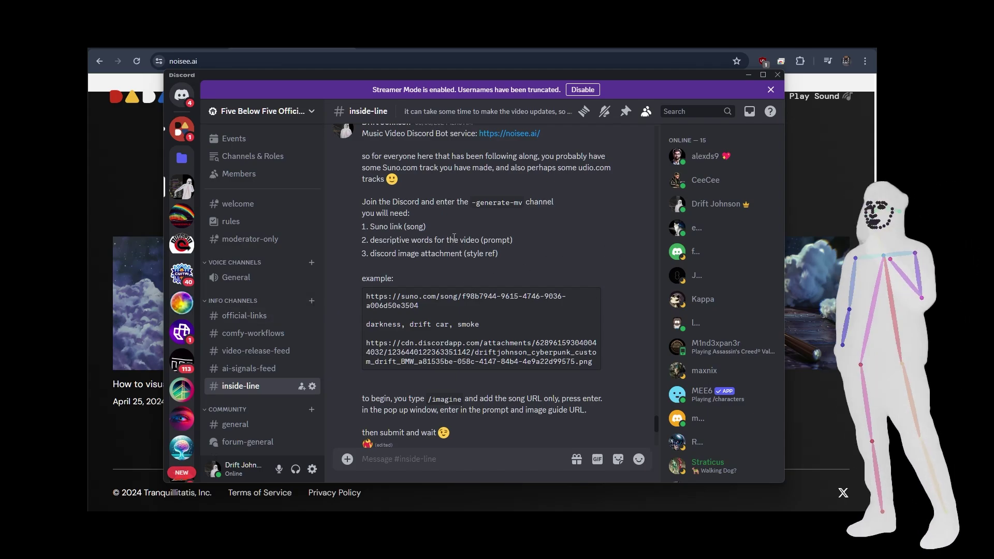
{"action": "left_click_drag", "start_coordinate": [435, 231], "coordinate": [377, 230]}
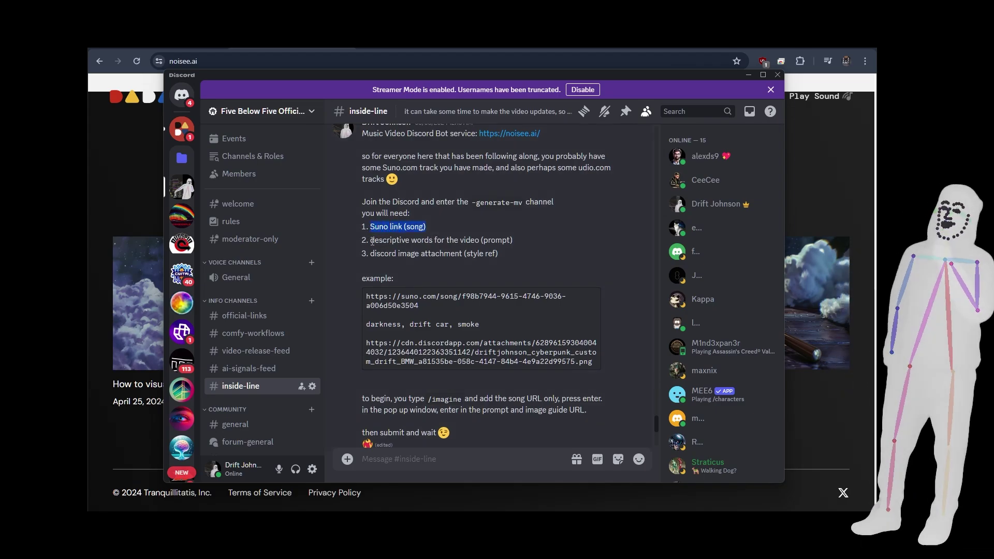
{"action": "left_click", "coordinate": [483, 237]}
{"action": "triple_click", "coordinate": [483, 236]}
{"action": "left_click_drag", "start_coordinate": [513, 254], "coordinate": [373, 252]}
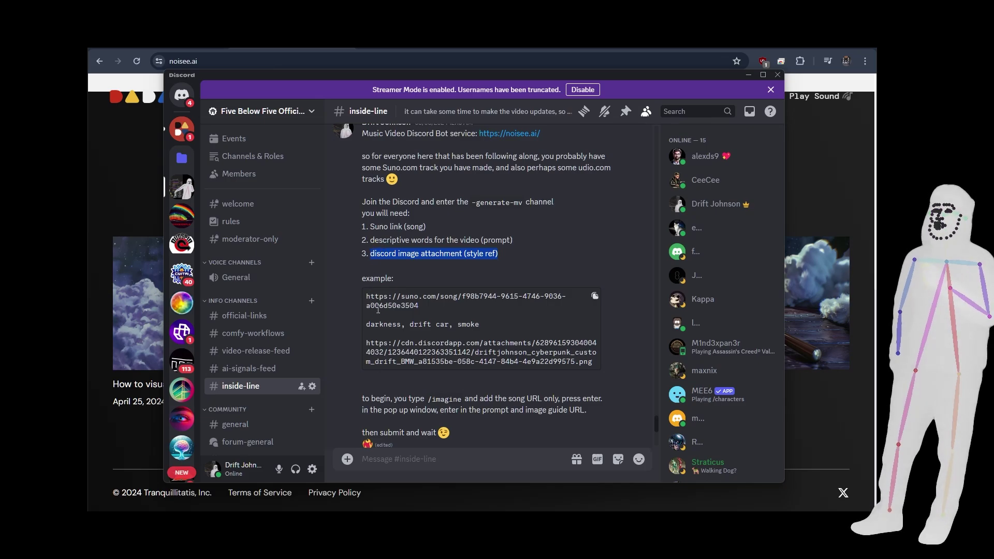
{"action": "key", "text": "alt+Tab"}
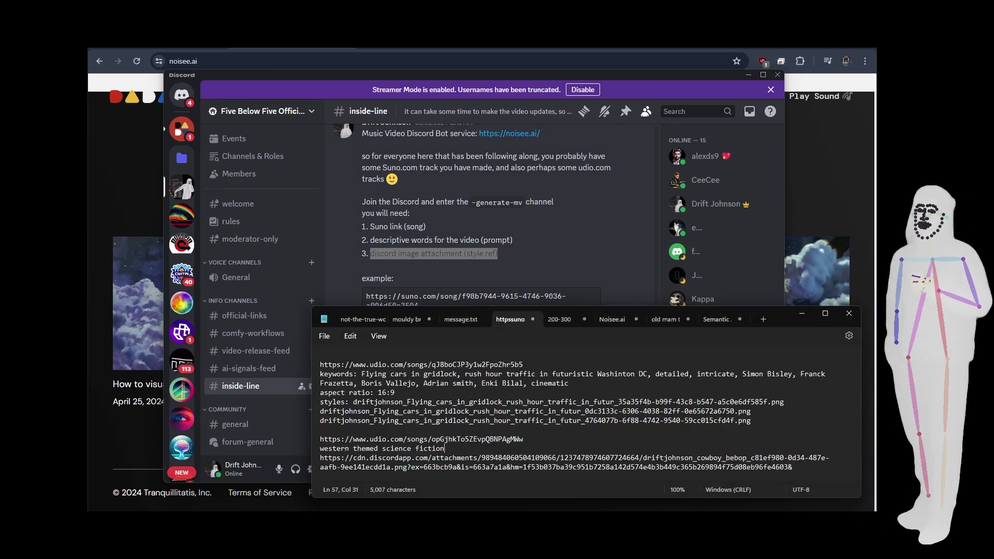
{"action": "left_click", "coordinate": [371, 199]}
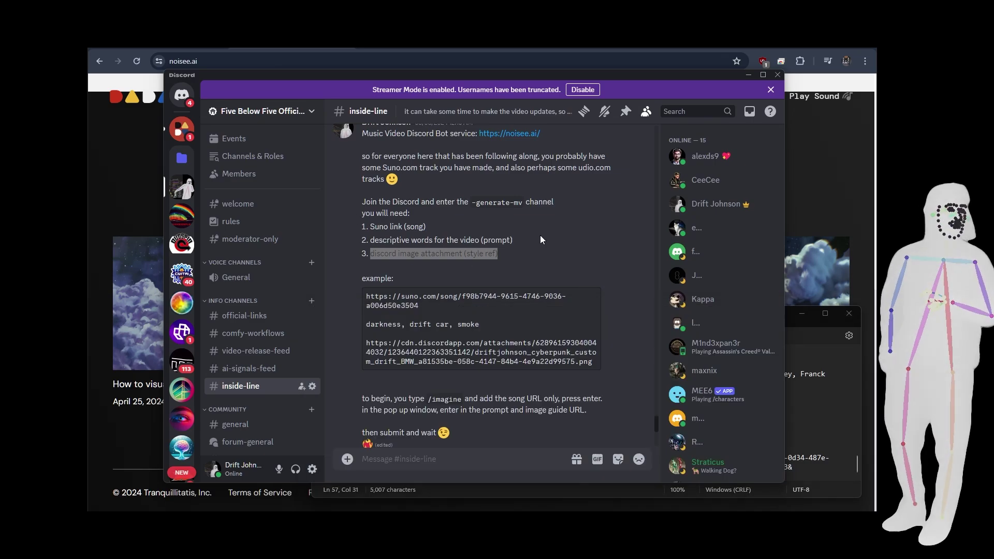
Open the -generate-mv channel on the Noisee server and start the Noisee Bot /imagine command
{"action": "left_click", "coordinate": [180, 133]}
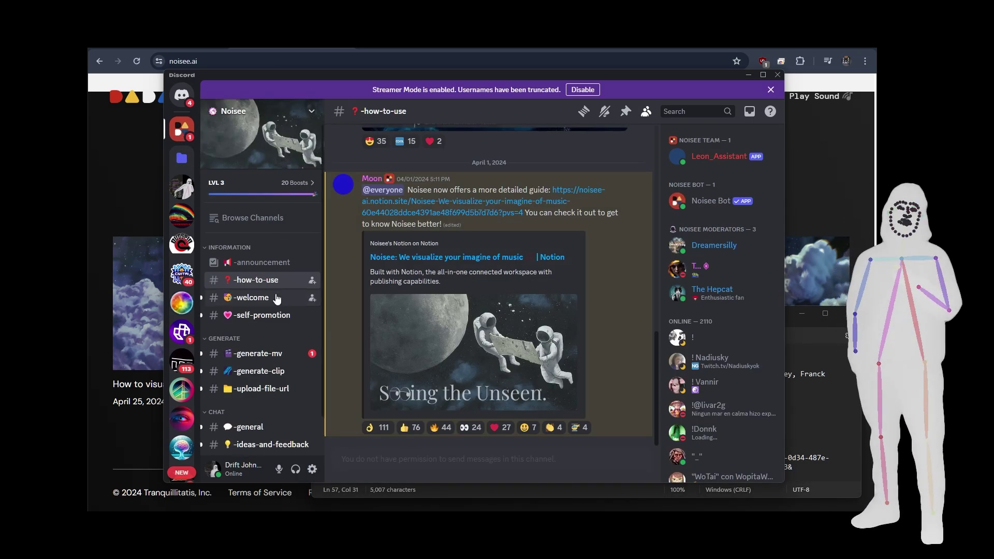
{"action": "mouse_move", "coordinate": [254, 284]}
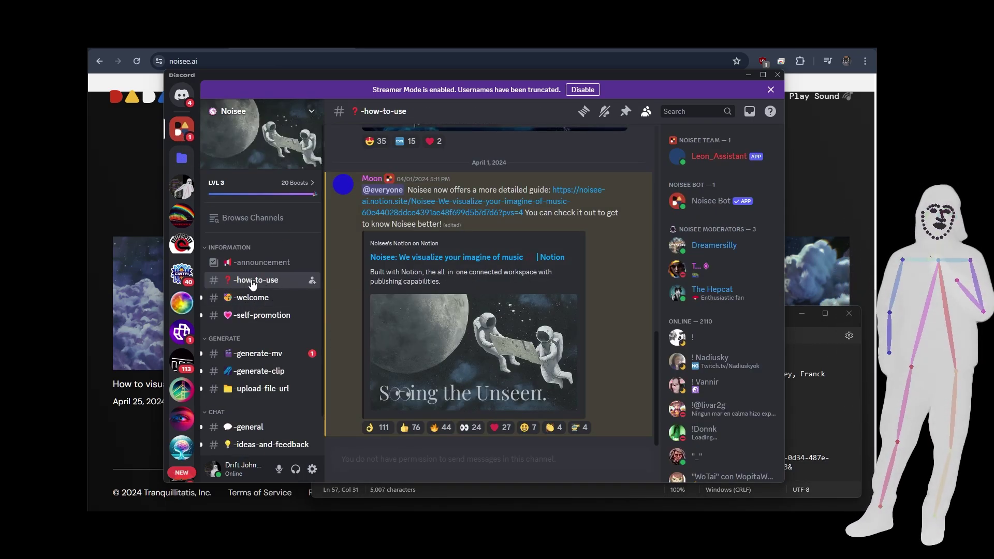
{"action": "mouse_move", "coordinate": [256, 356]}
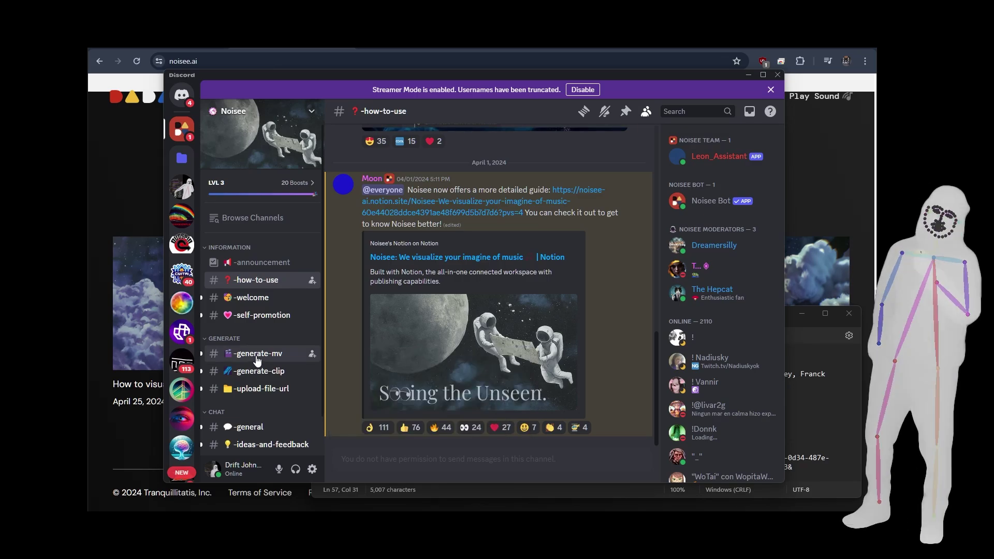
{"action": "left_click", "coordinate": [256, 356]}
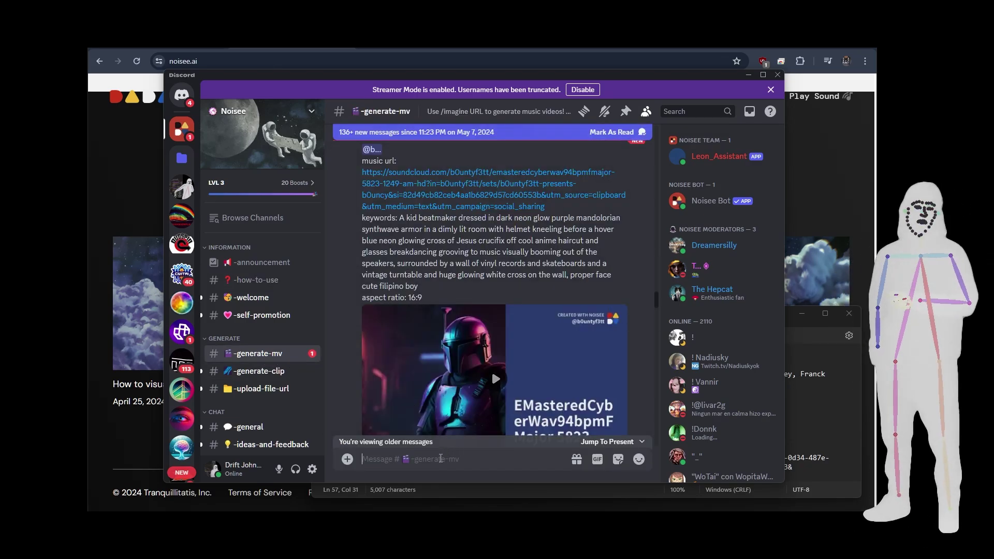
{"action": "type", "text": "/ima"}
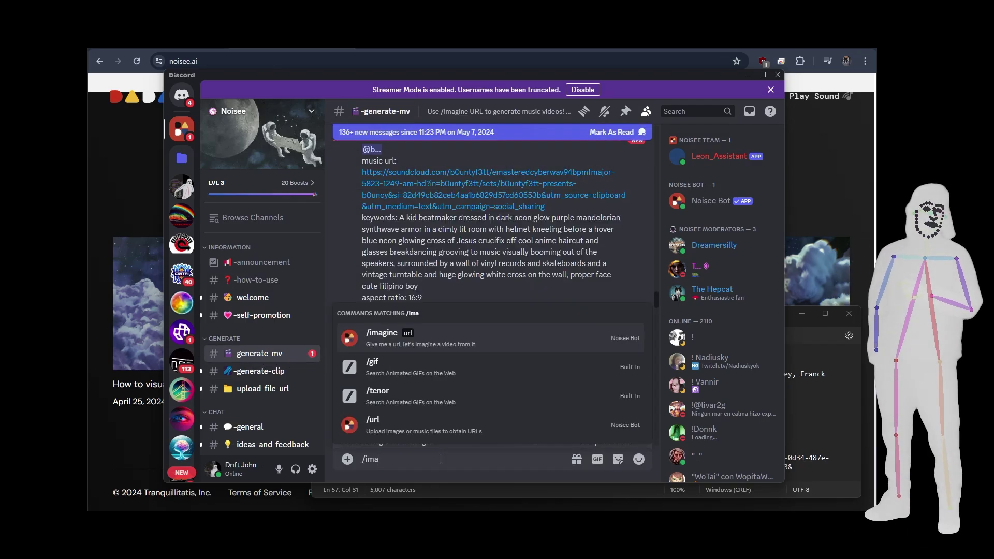
{"action": "left_click", "coordinate": [433, 339]}
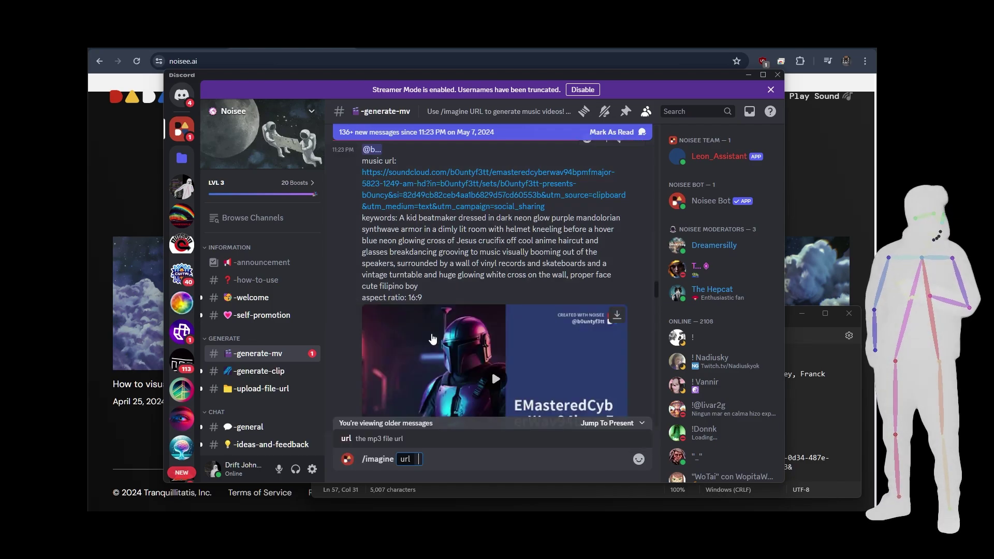
Paste the Udio song link from the notes into the url field and send the command
{"action": "left_click", "coordinate": [810, 339]}
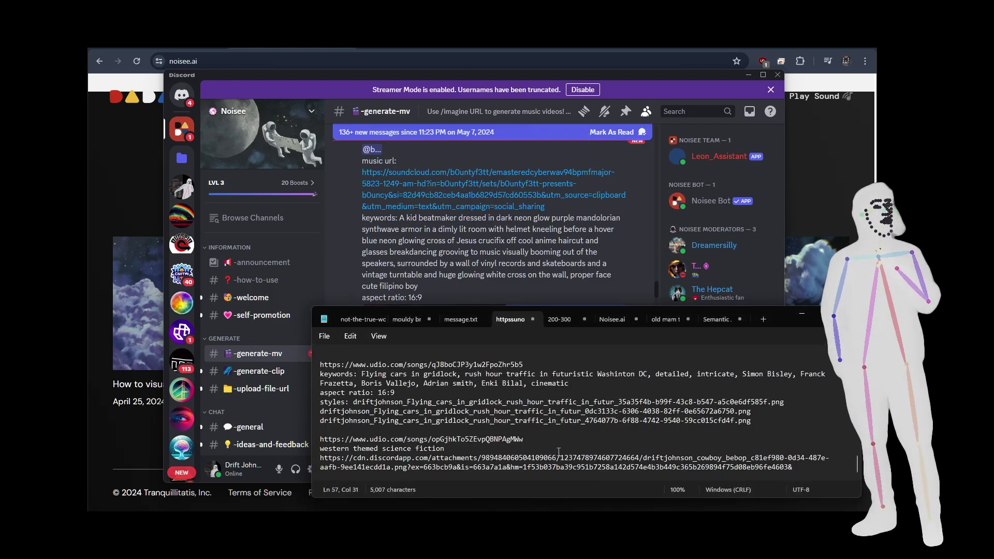
{"action": "left_click_drag", "start_coordinate": [523, 439], "coordinate": [317, 444]}
{"action": "key", "text": "ctrl+c"}
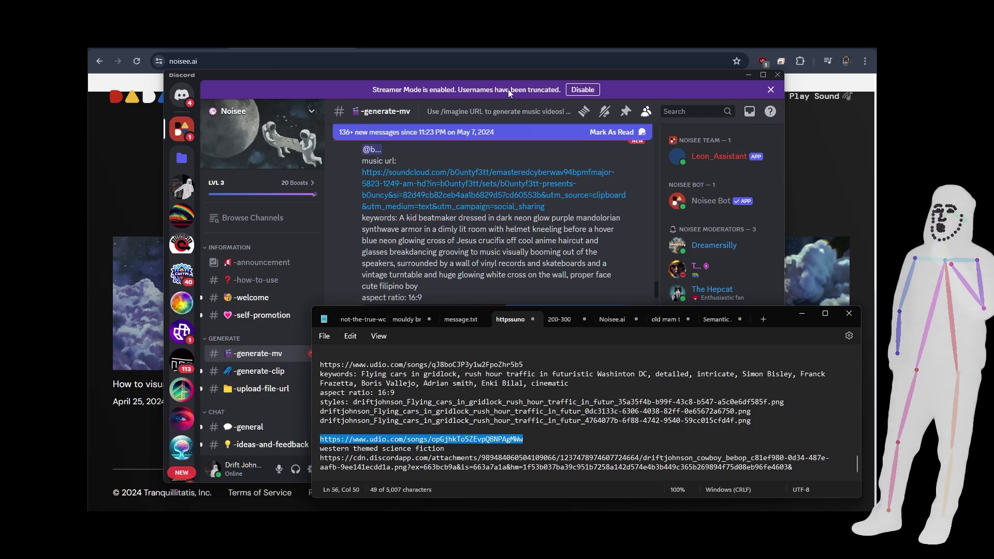
{"action": "left_click", "coordinate": [648, 73]}
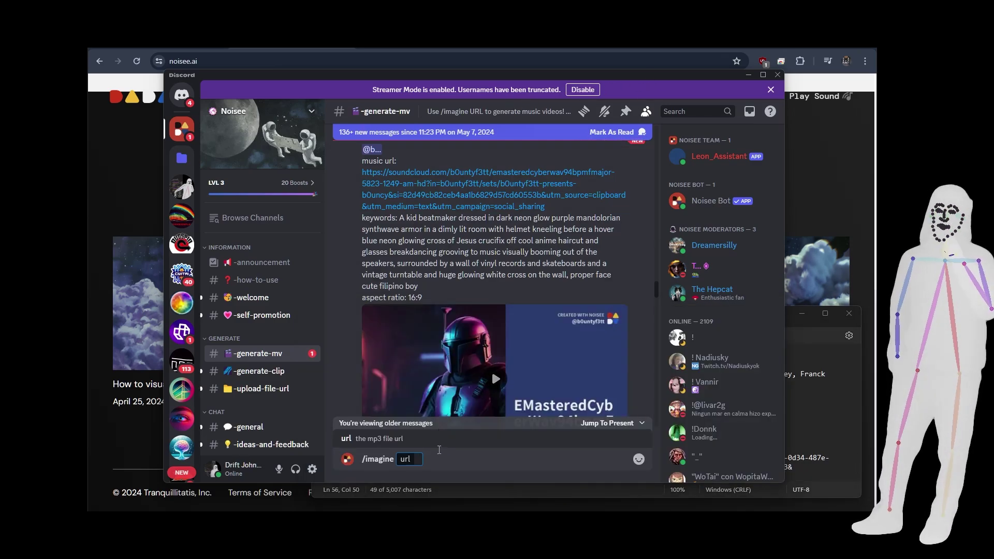
{"action": "key", "text": "ctrl+v"}
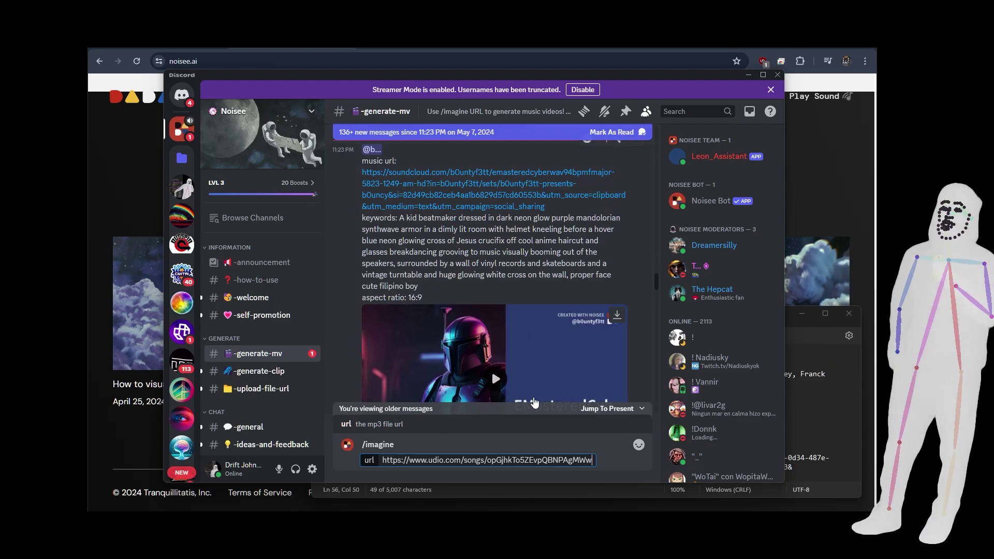
{"action": "key", "text": "Return"}
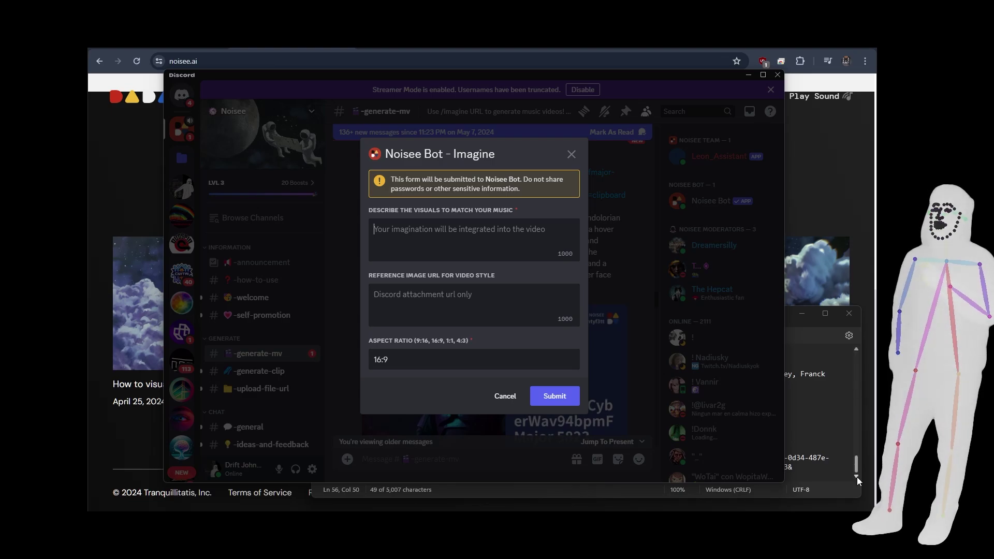
Paste the western themed science fiction prompt from the notes into the visuals description field
{"action": "left_click", "coordinate": [857, 481]}
{"action": "left_click_drag", "start_coordinate": [447, 448], "coordinate": [322, 450]}
{"action": "key", "text": "ctrl+c"}
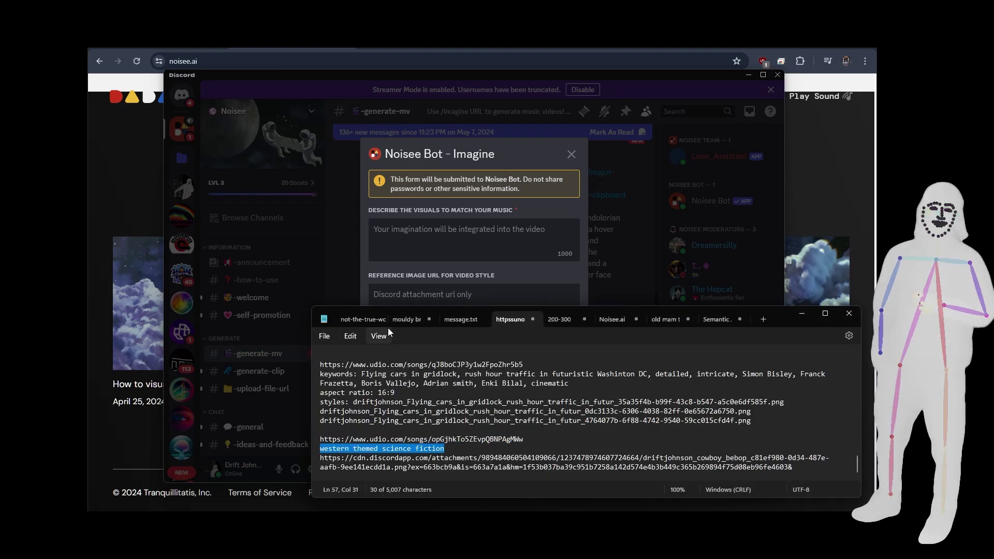
{"action": "left_click", "coordinate": [420, 259]}
{"action": "key", "text": "ctrl+v"}
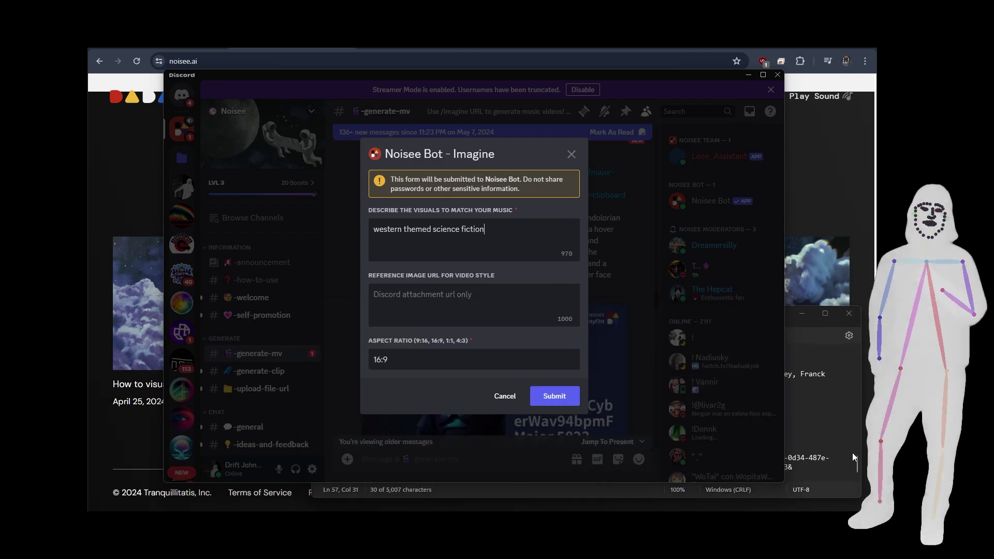
Paste the .png image link as the reference image, then check Mentions for the bot's reply
{"action": "left_click", "coordinate": [859, 466]}
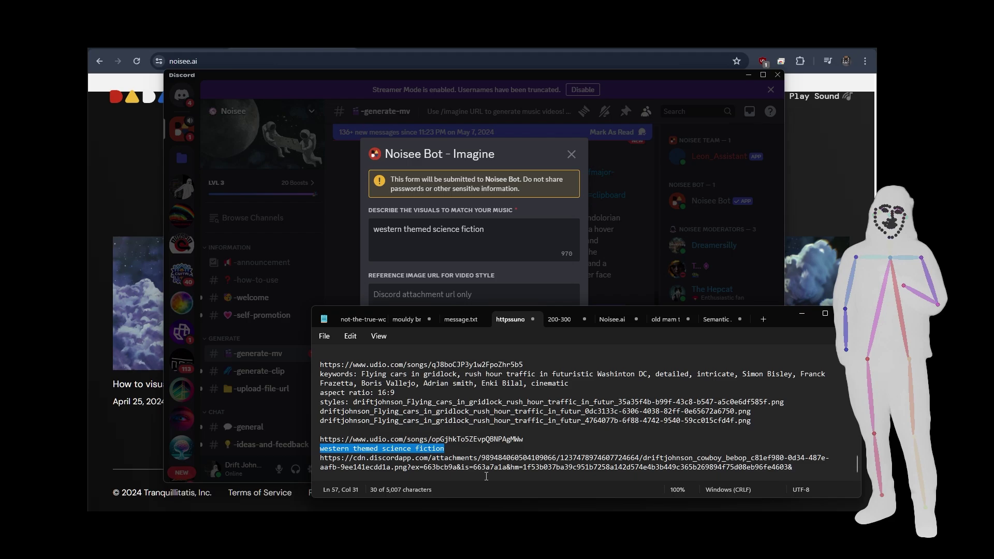
{"action": "left_click", "coordinate": [407, 468]}
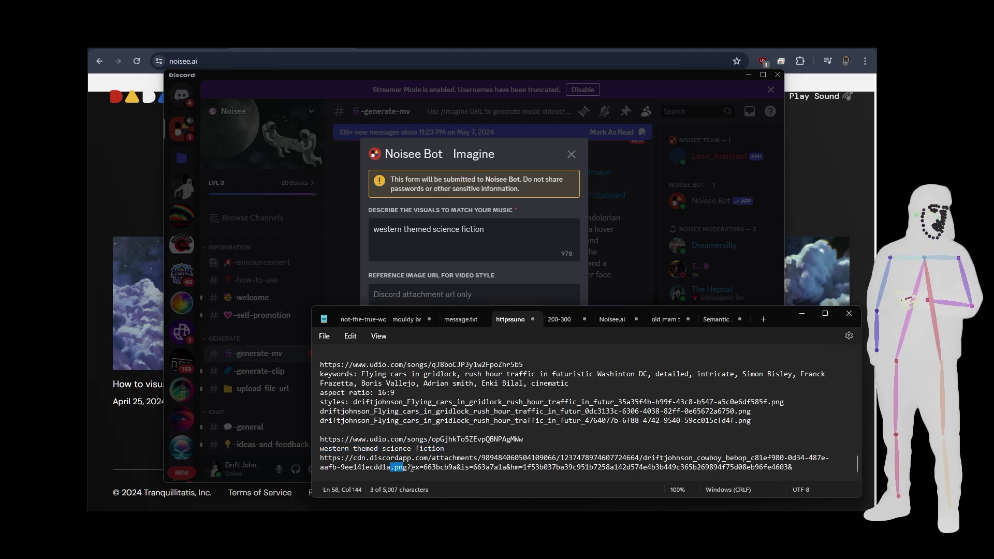
{"action": "left_click_drag", "start_coordinate": [407, 468], "coordinate": [322, 460]}
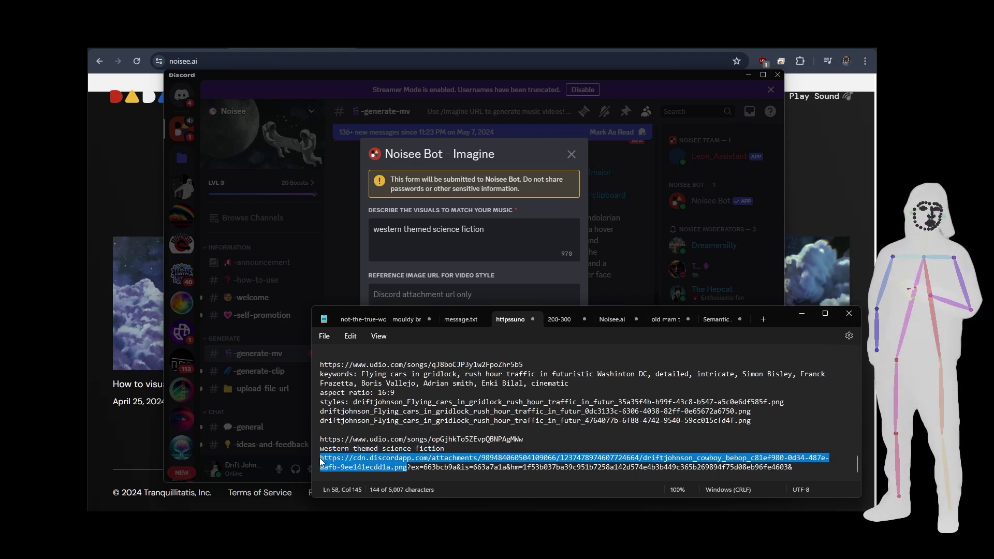
{"action": "left_click", "coordinate": [482, 295]}
{"action": "key", "text": "ctrl+v"}
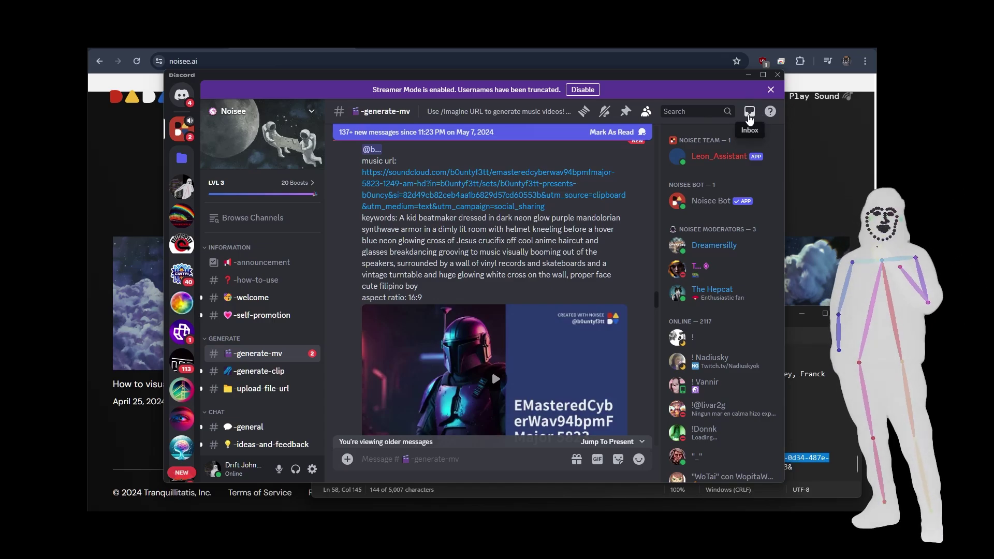
{"action": "left_click", "coordinate": [750, 115]}
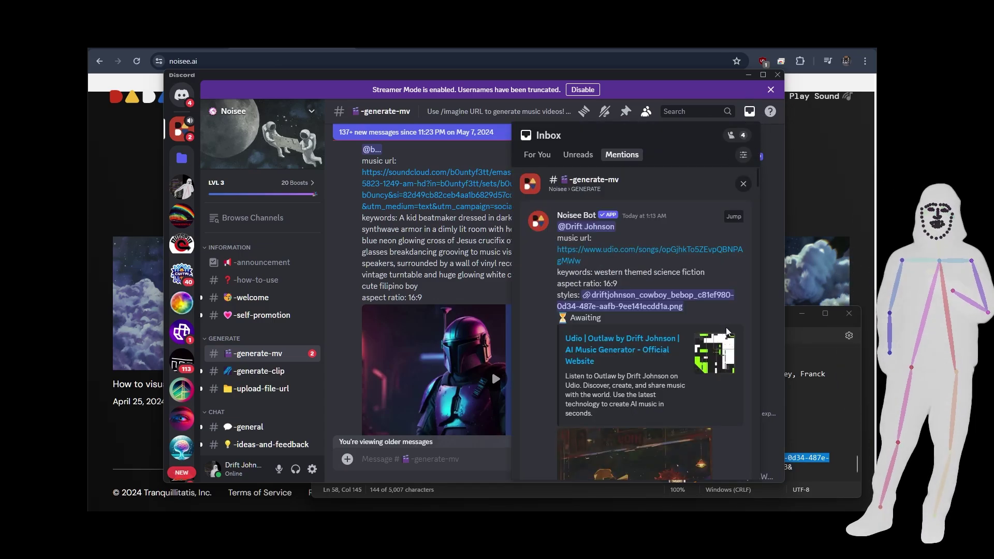
{"action": "scroll", "coordinate": [757, 196], "scroll_direction": "down", "scroll_amount": 15}
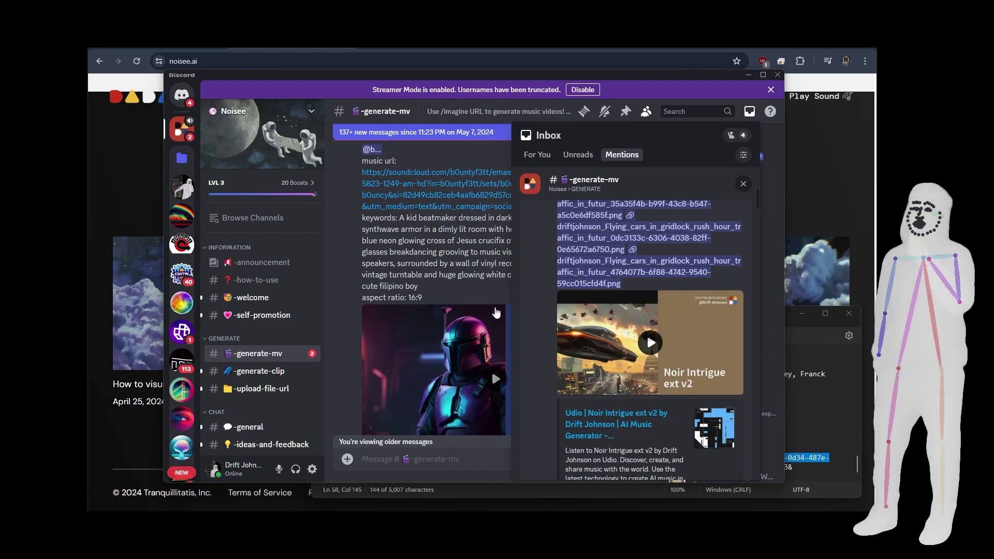
Close the Mentions inbox and scroll the channel down to the YouTube music-download error
{"action": "left_click", "coordinate": [467, 288]}
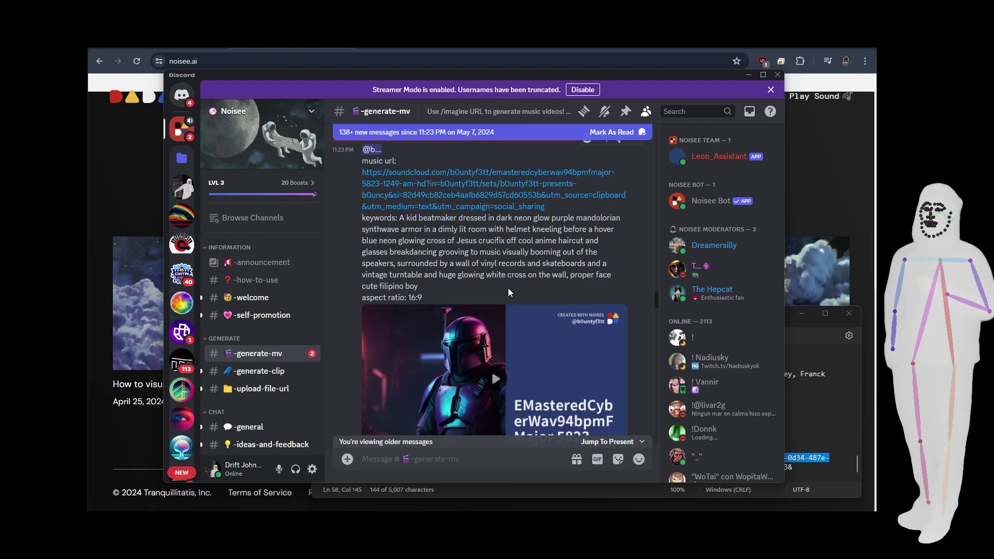
{"action": "scroll", "coordinate": [542, 290], "scroll_direction": "down", "scroll_amount": 3}
{"action": "scroll", "coordinate": [540, 288], "scroll_direction": "down", "scroll_amount": 7}
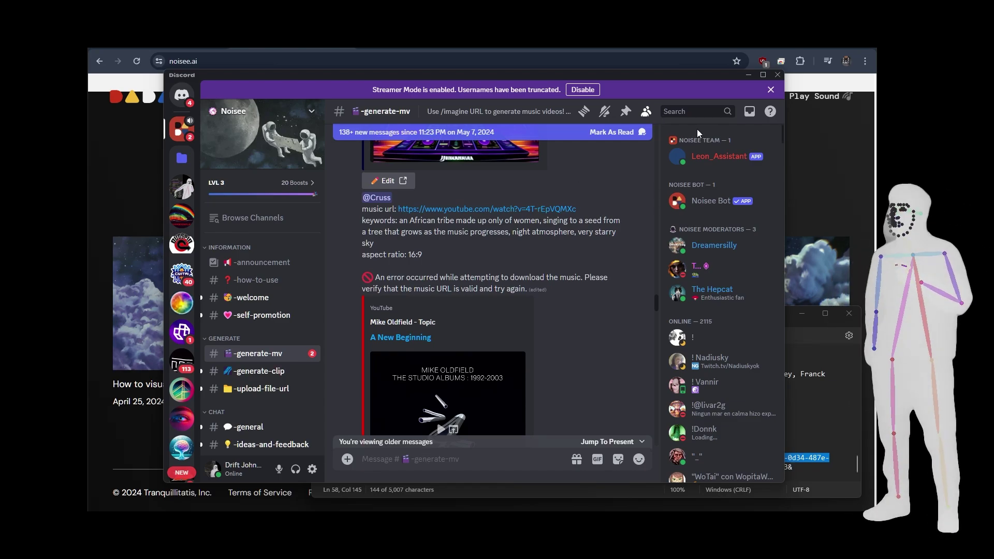
{"action": "type", "text": "<1:00-2:00"}
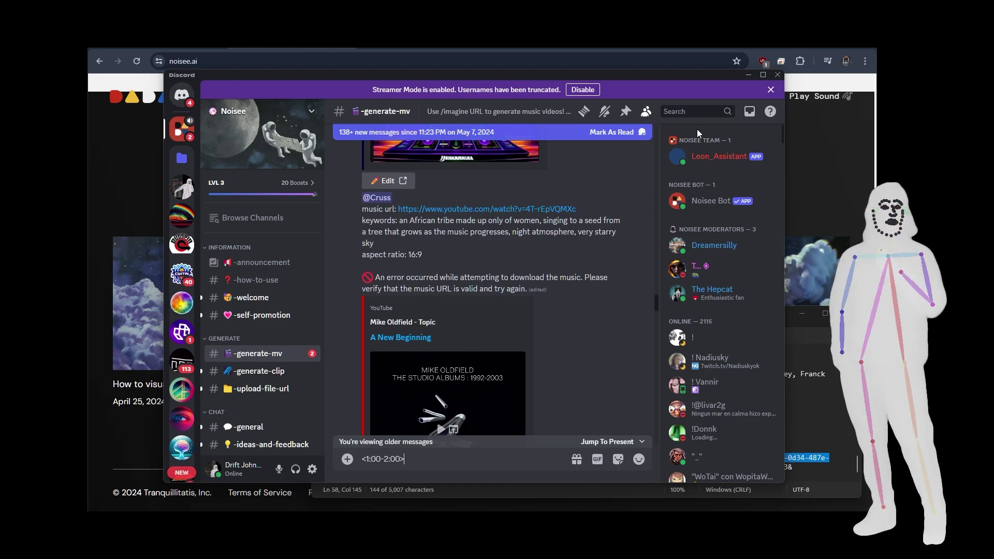
{"action": "type", "text": ">"}
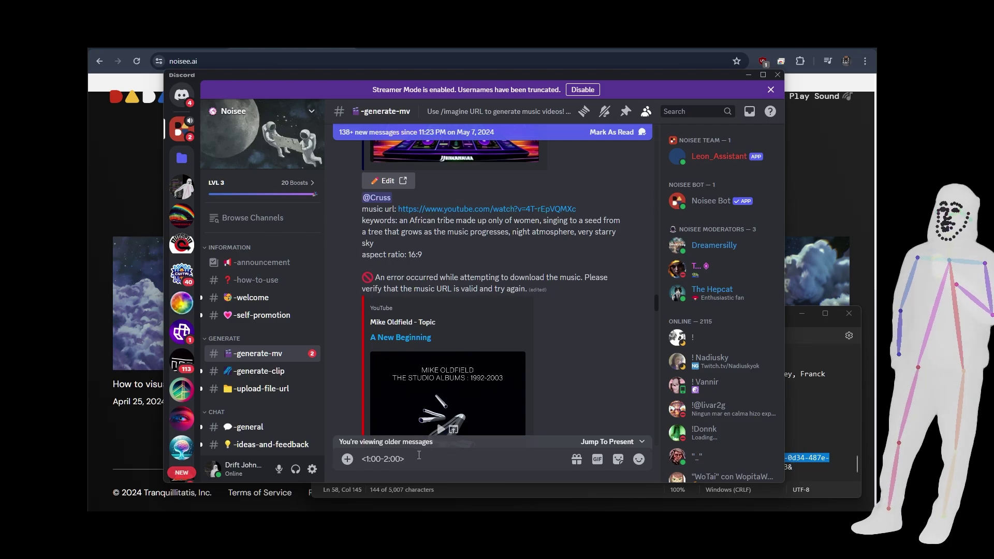
{"action": "left_click_drag", "start_coordinate": [393, 461], "coordinate": [366, 468]}
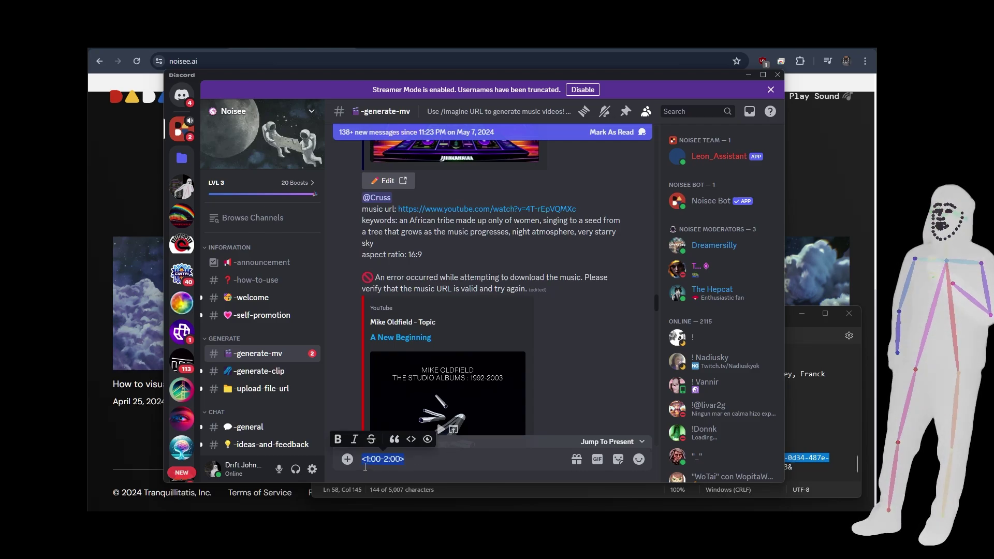
{"action": "left_click", "coordinate": [407, 460]}
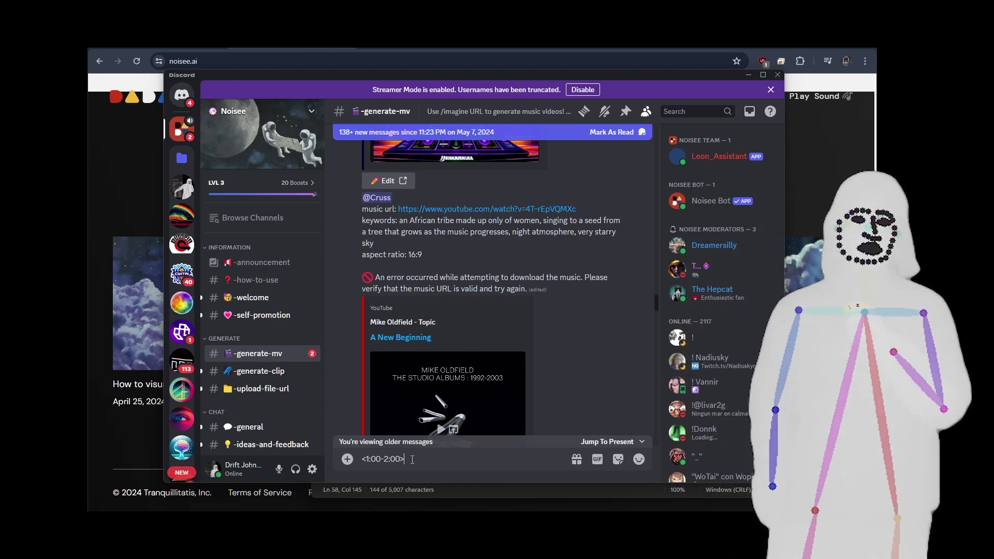
{"action": "left_click_drag", "start_coordinate": [413, 460], "coordinate": [323, 454]}
{"action": "key", "text": "BackSpace"}
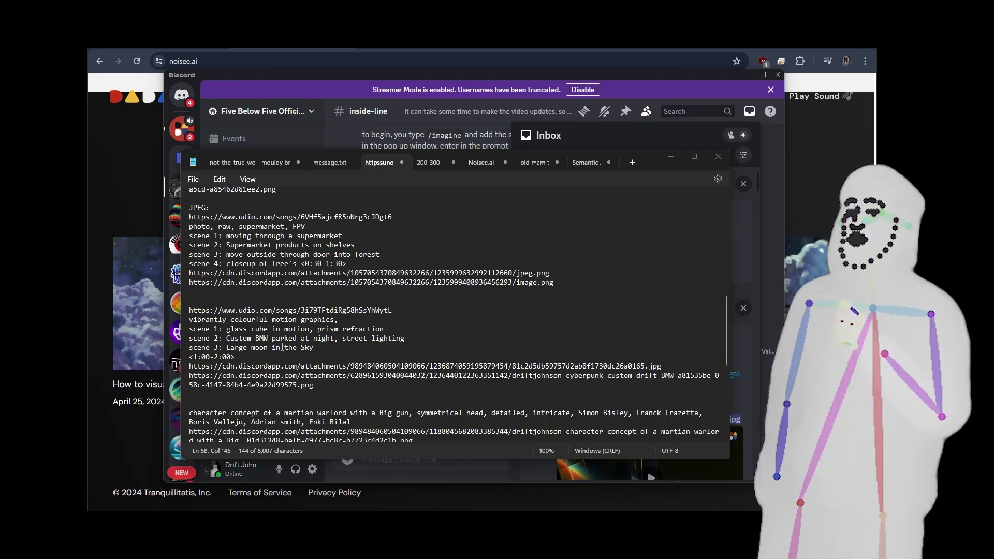
Highlight the Large moon scene line and the <1:00-2:00> and <0:30-1:30> time ranges
{"action": "scroll", "coordinate": [282, 347], "scroll_direction": "down", "scroll_amount": 1}
{"action": "scroll", "coordinate": [269, 338], "scroll_direction": "up", "scroll_amount": 1}
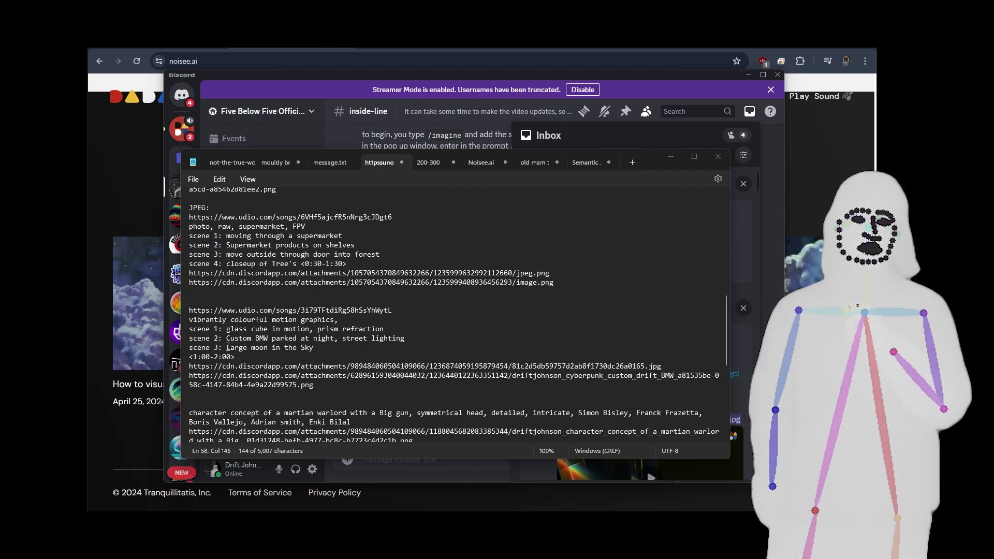
{"action": "left_click_drag", "start_coordinate": [228, 346], "coordinate": [333, 350]}
{"action": "left_click", "coordinate": [332, 349]}
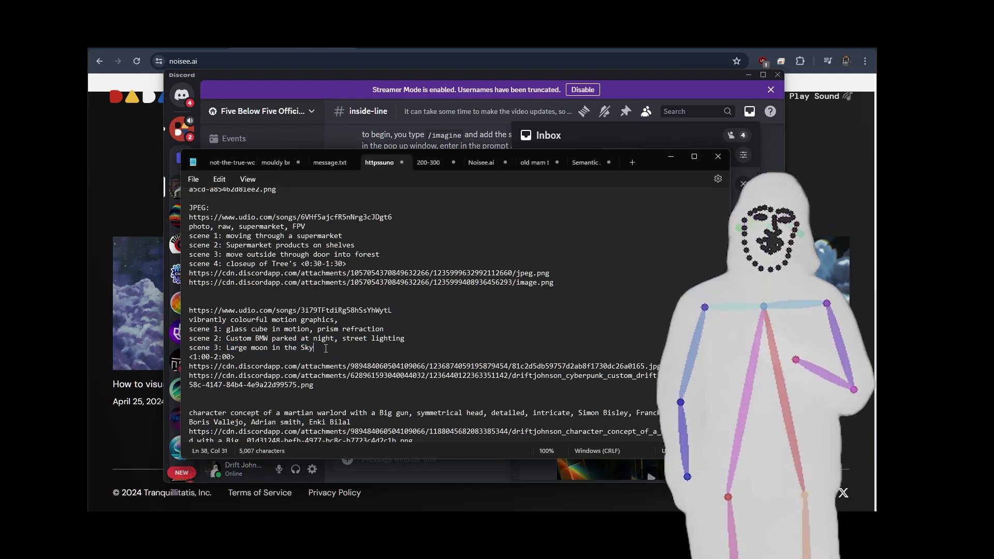
{"action": "left_click_drag", "start_coordinate": [238, 357], "coordinate": [186, 360]}
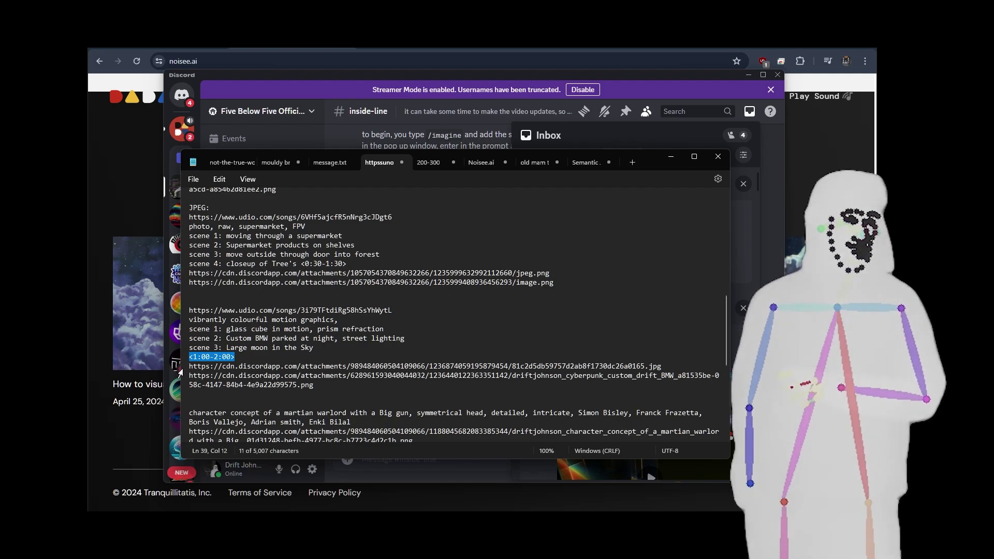
{"action": "left_click_drag", "start_coordinate": [347, 265], "coordinate": [300, 264]}
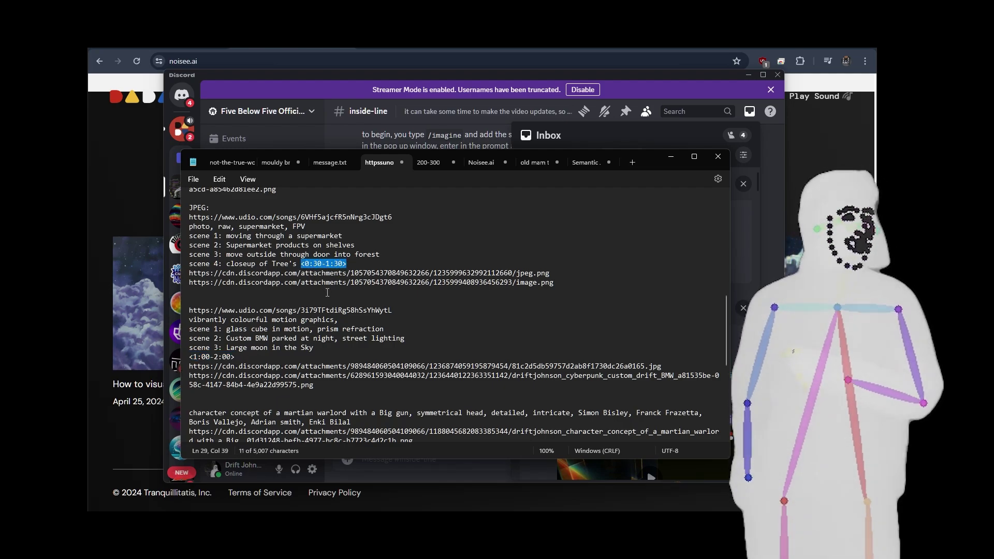
{"action": "left_click", "coordinate": [311, 358]}
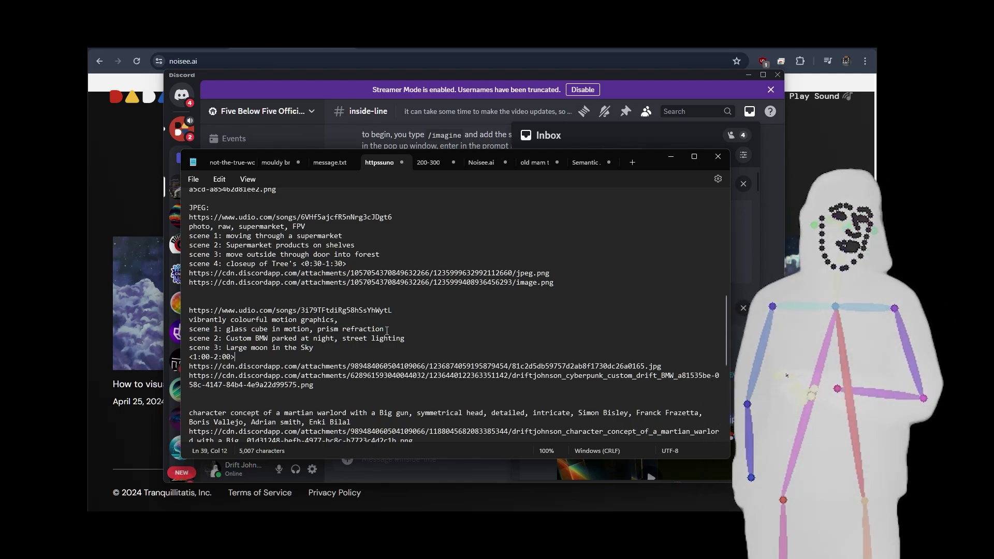
Scroll the prompt notes and highlight the line of artist names
{"action": "scroll", "coordinate": [389, 356], "scroll_direction": "down", "scroll_amount": 2}
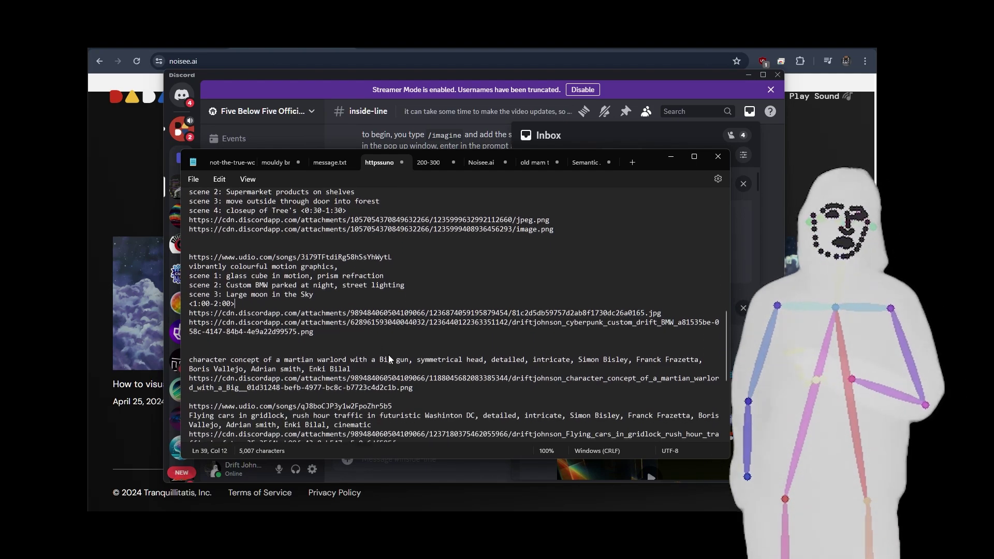
{"action": "scroll", "coordinate": [388, 355], "scroll_direction": "up", "scroll_amount": 1}
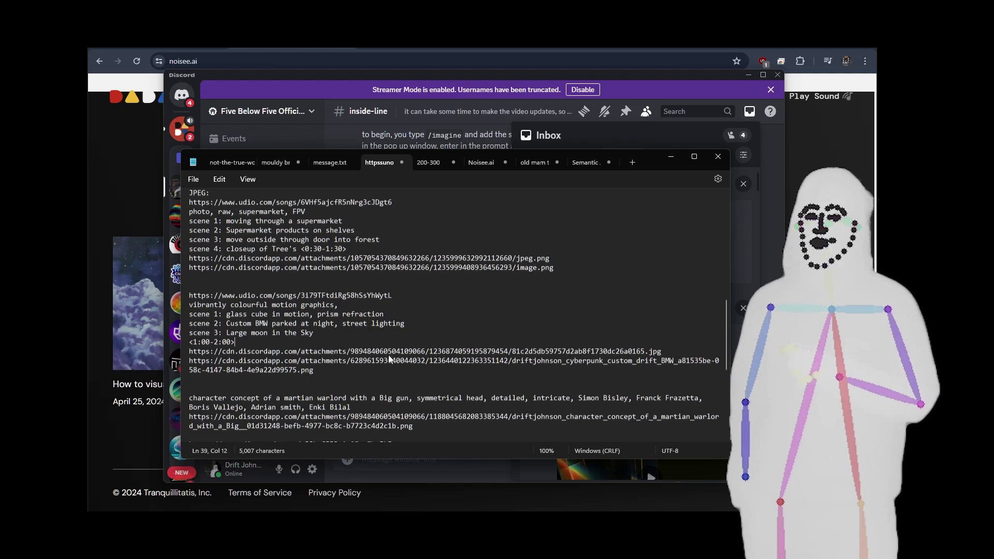
{"action": "scroll", "coordinate": [389, 355], "scroll_direction": "up", "scroll_amount": 1}
{"action": "scroll", "coordinate": [389, 357], "scroll_direction": "down", "scroll_amount": 4}
{"action": "scroll", "coordinate": [389, 367], "scroll_direction": "down", "scroll_amount": 1}
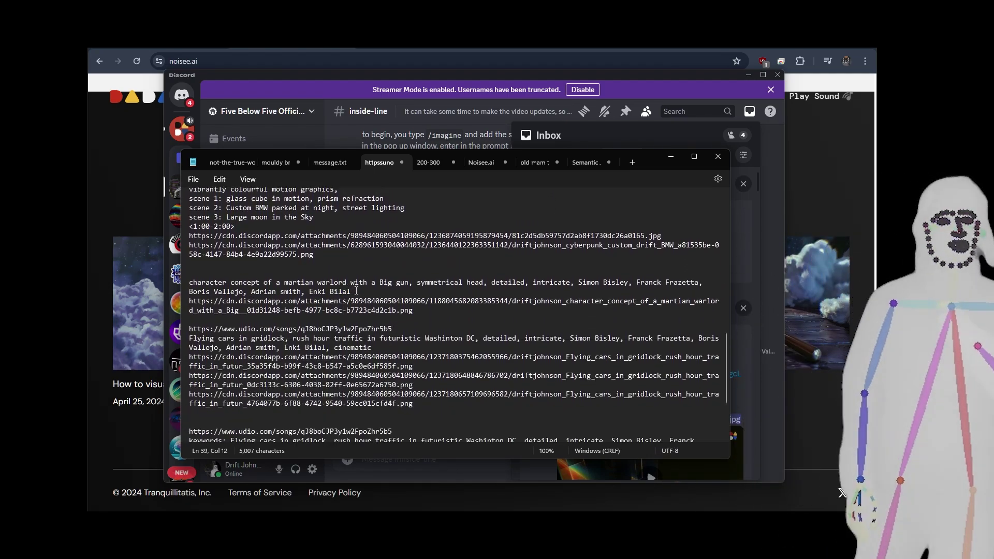
{"action": "left_click_drag", "start_coordinate": [356, 291], "coordinate": [187, 294]}
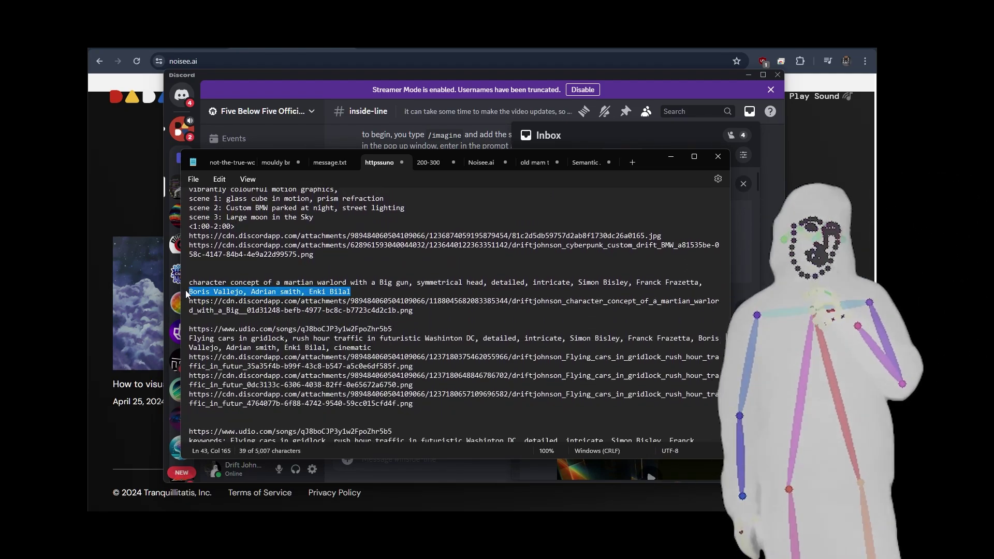
{"action": "left_click", "coordinate": [373, 293]}
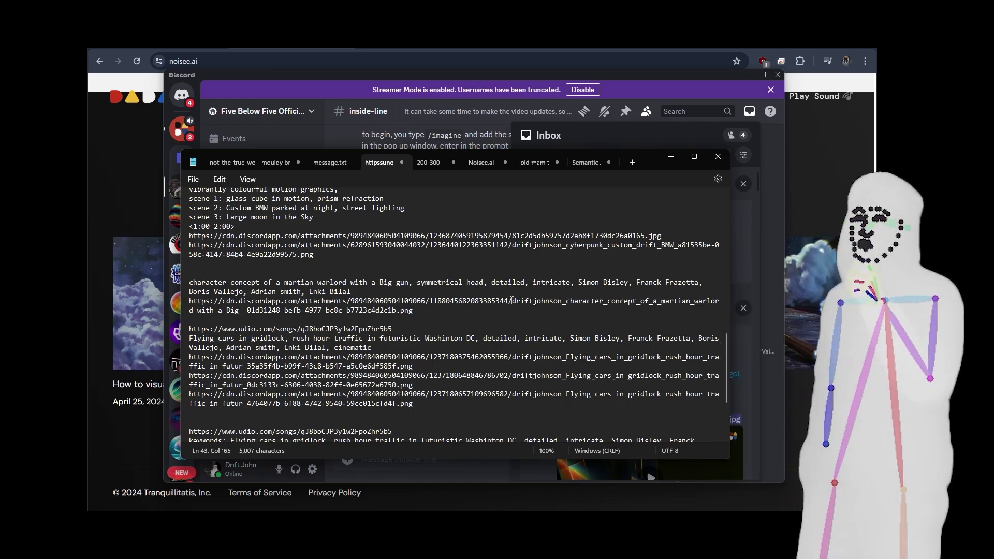
Scroll through the remaining notes, then bring Discord's inside-line channel back, opening and closing Mentions
{"action": "scroll", "coordinate": [440, 337], "scroll_direction": "down", "scroll_amount": 3}
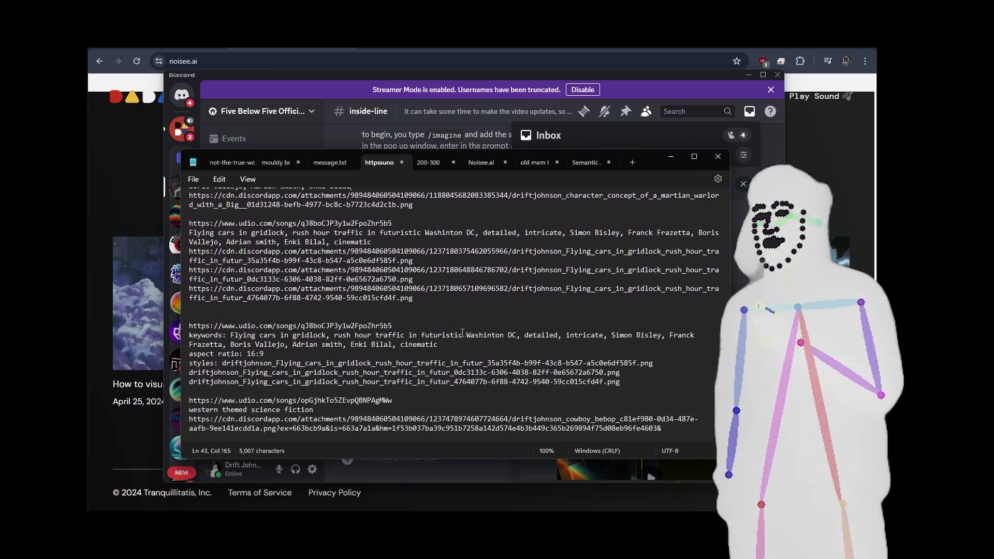
{"action": "scroll", "coordinate": [496, 330], "scroll_direction": "up", "scroll_amount": 3}
{"action": "scroll", "coordinate": [496, 330], "scroll_direction": "up", "scroll_amount": 15}
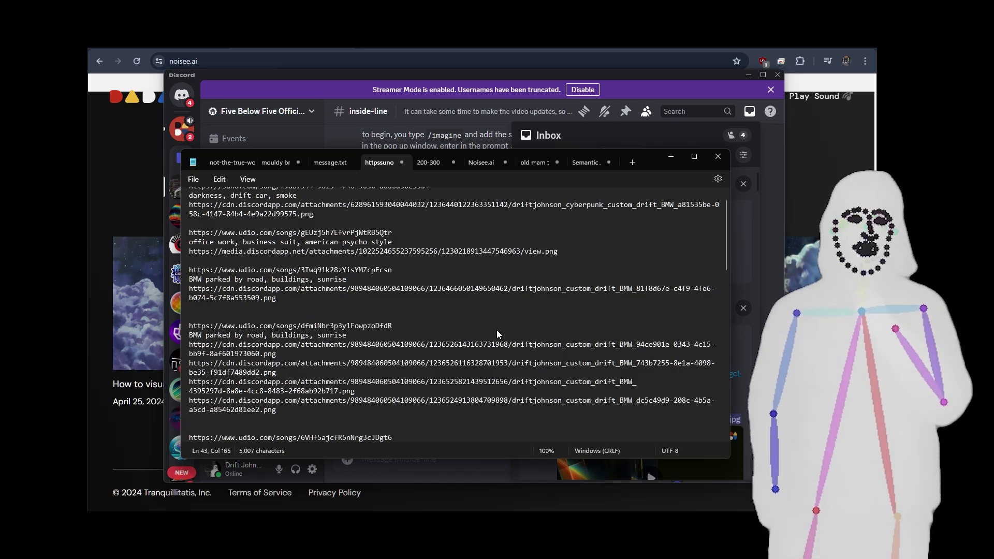
{"action": "scroll", "coordinate": [497, 332], "scroll_direction": "down", "scroll_amount": 2}
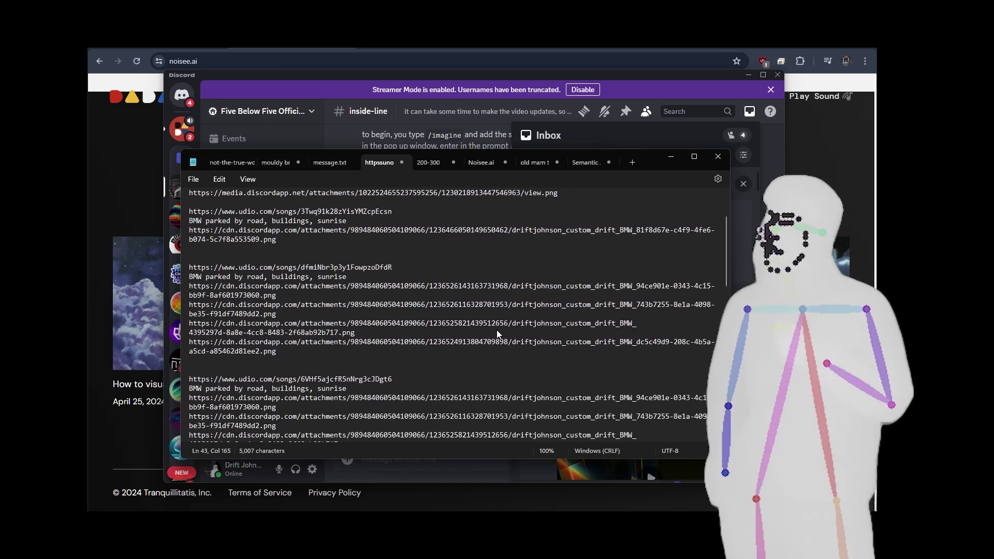
{"action": "scroll", "coordinate": [497, 332], "scroll_direction": "down", "scroll_amount": 4}
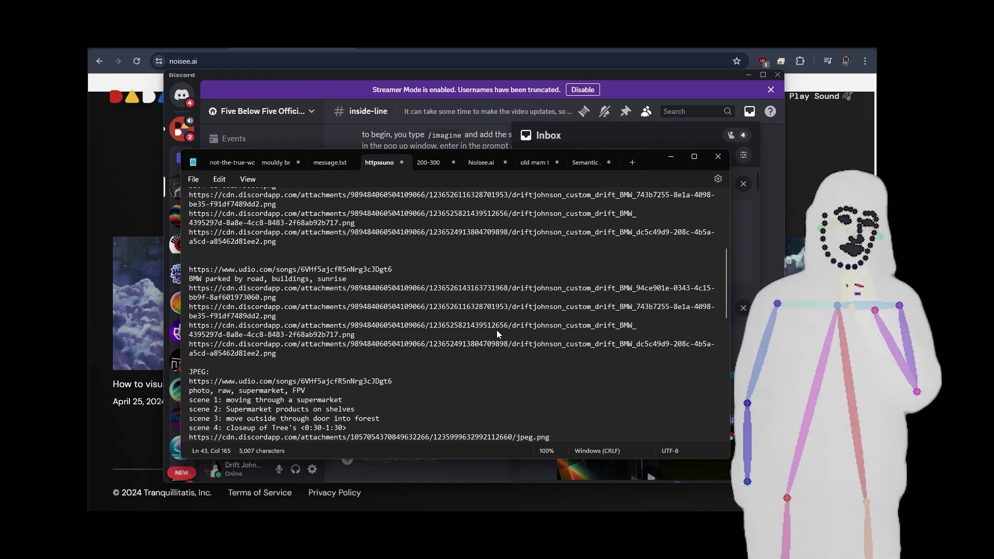
{"action": "scroll", "coordinate": [497, 332], "scroll_direction": "down", "scroll_amount": 1}
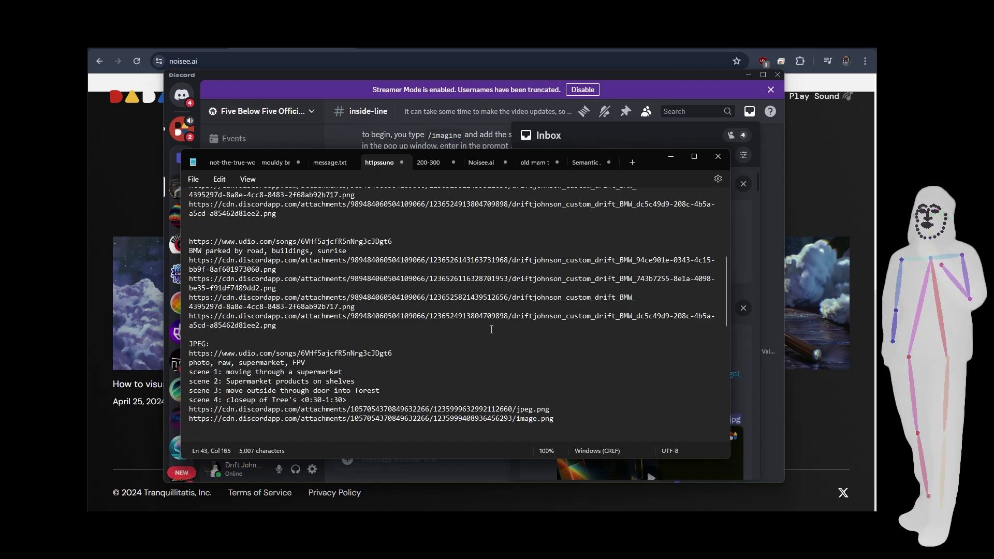
{"action": "left_click", "coordinate": [751, 115]}
{"action": "left_click", "coordinate": [751, 115]}
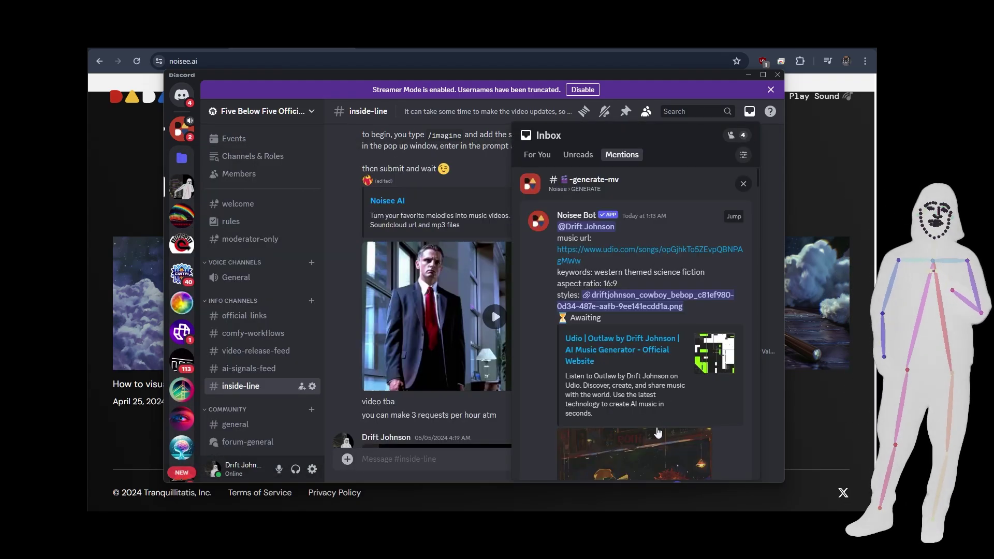
{"action": "left_click", "coordinate": [749, 114]}
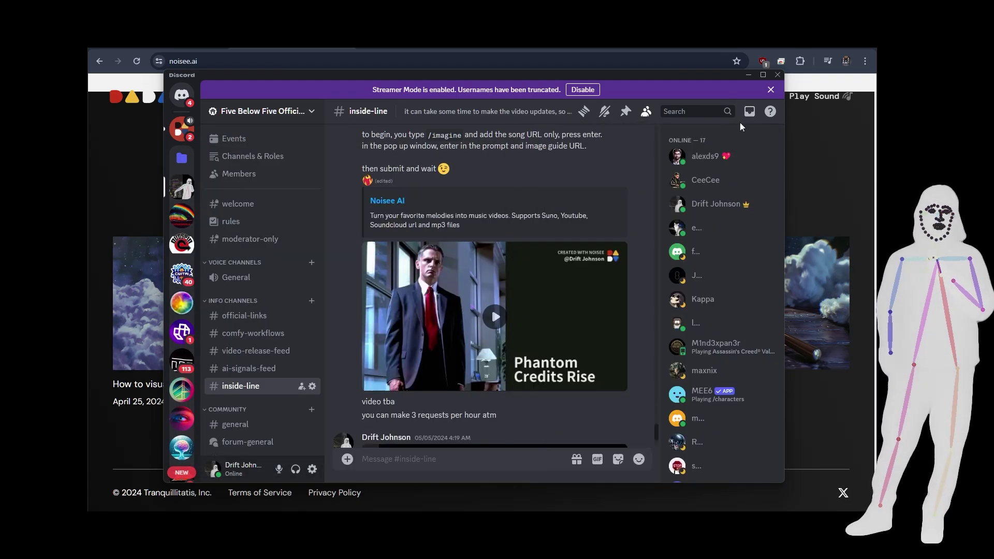